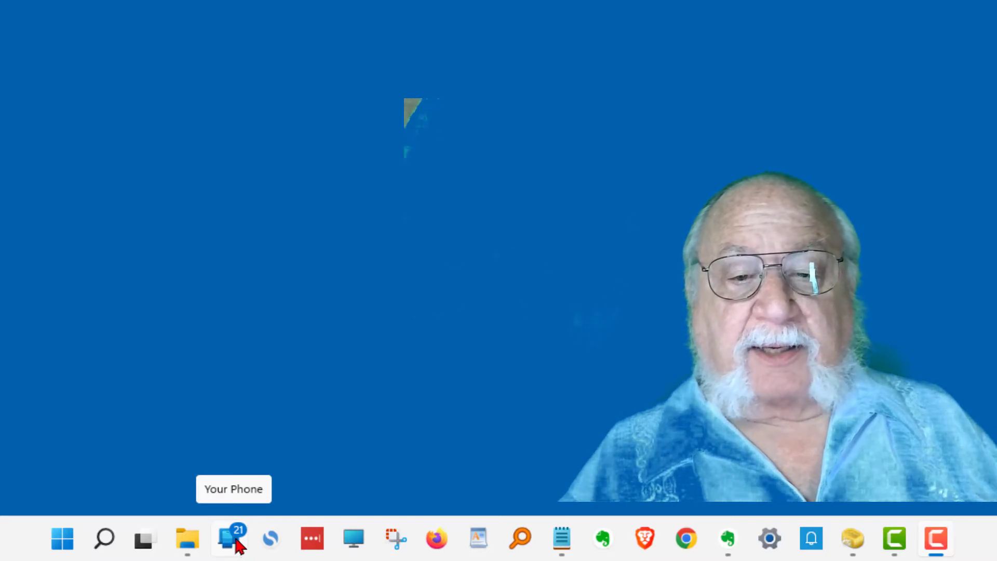
- Open Phone Link for the S22 Ultra maximized and turn on the phone's Do Not Disturb
click(236, 543)
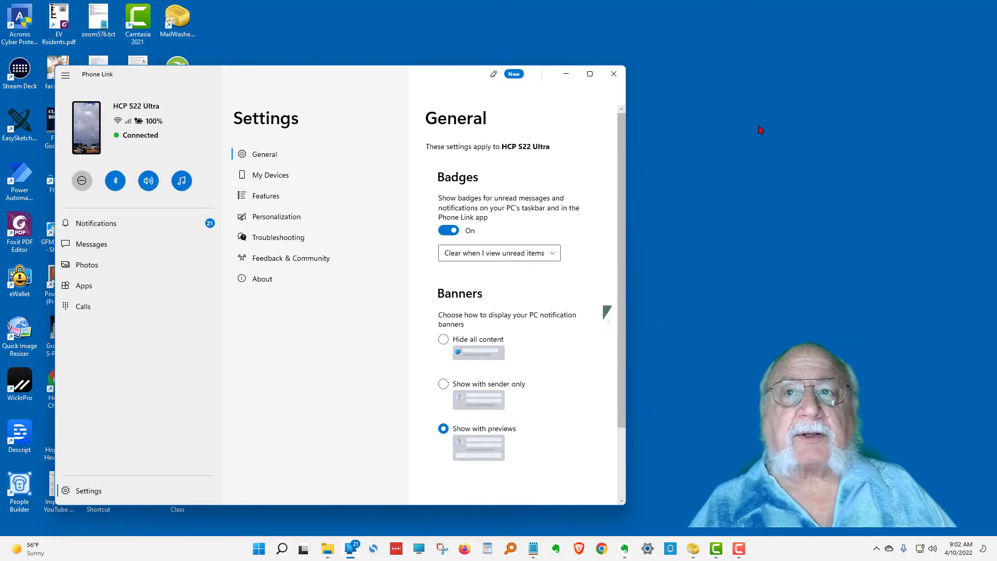
click(595, 79)
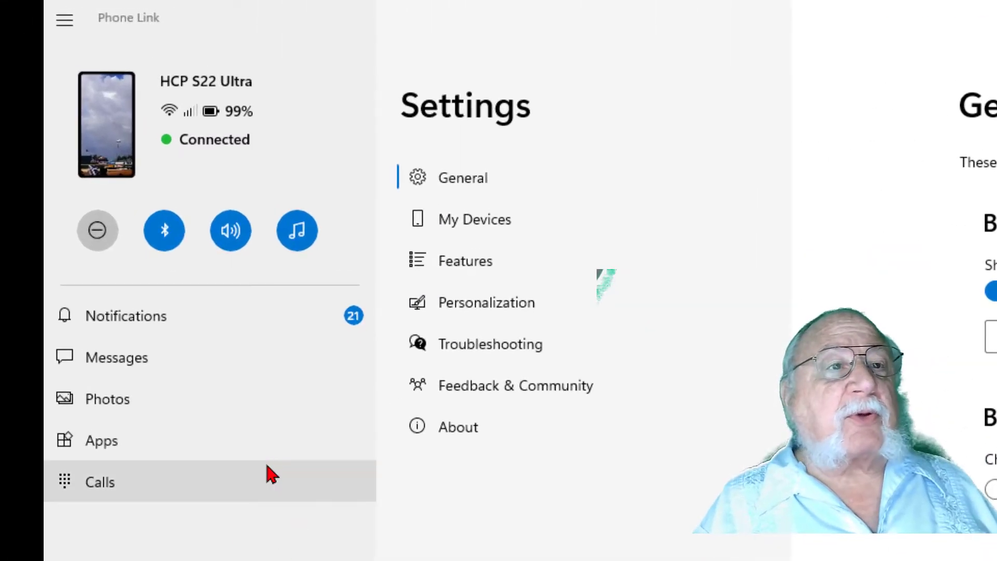
mouse_move(125, 144)
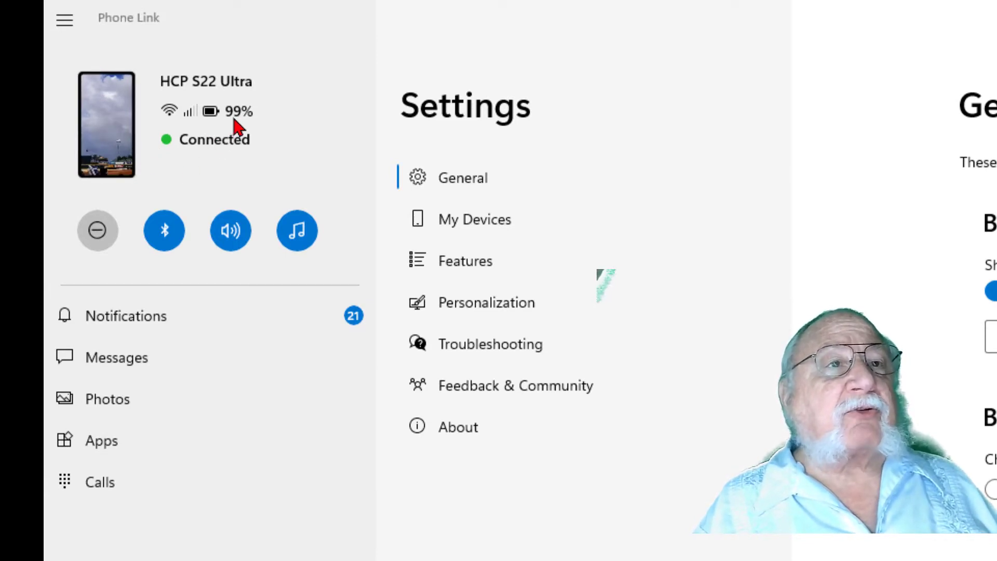
mouse_move(239, 126)
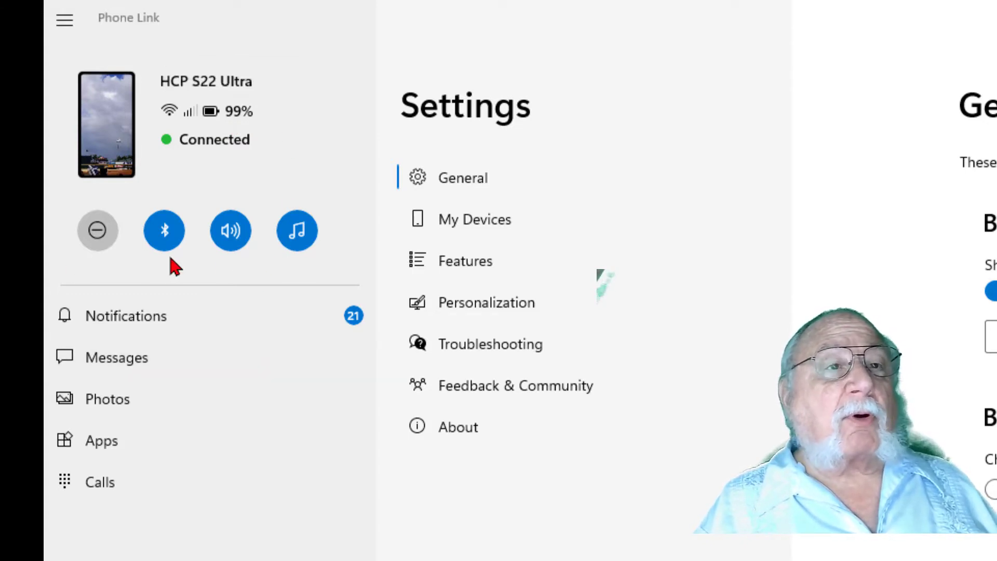
click(96, 237)
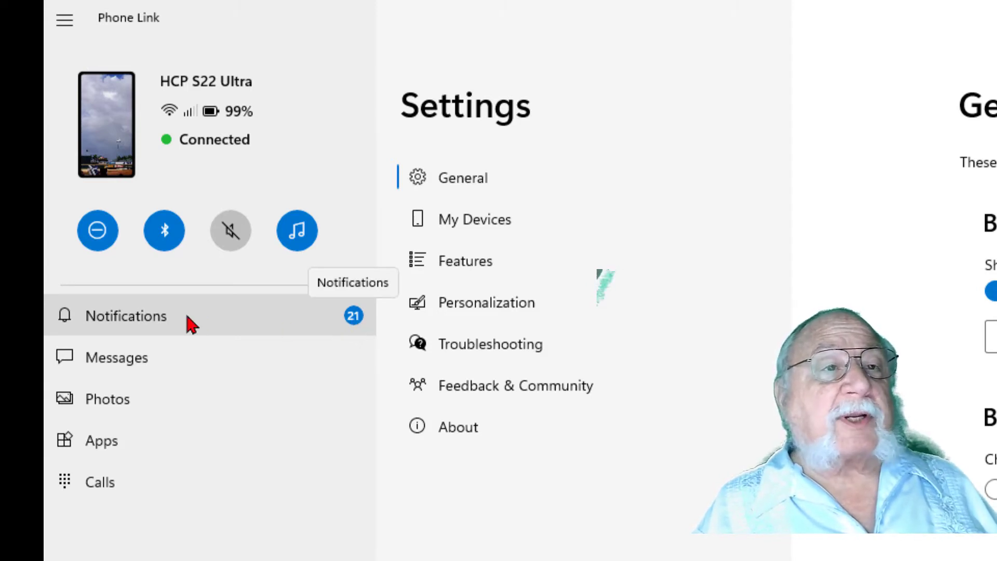
- Dismiss the Haband email notification, briefly view the mirrored phone screen, then return to Notifications
click(130, 319)
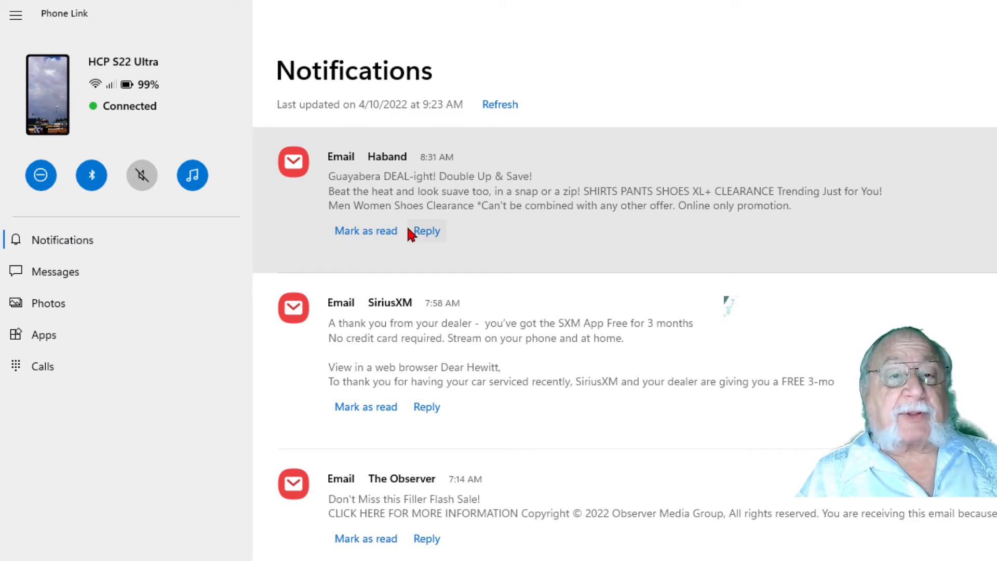
click(374, 231)
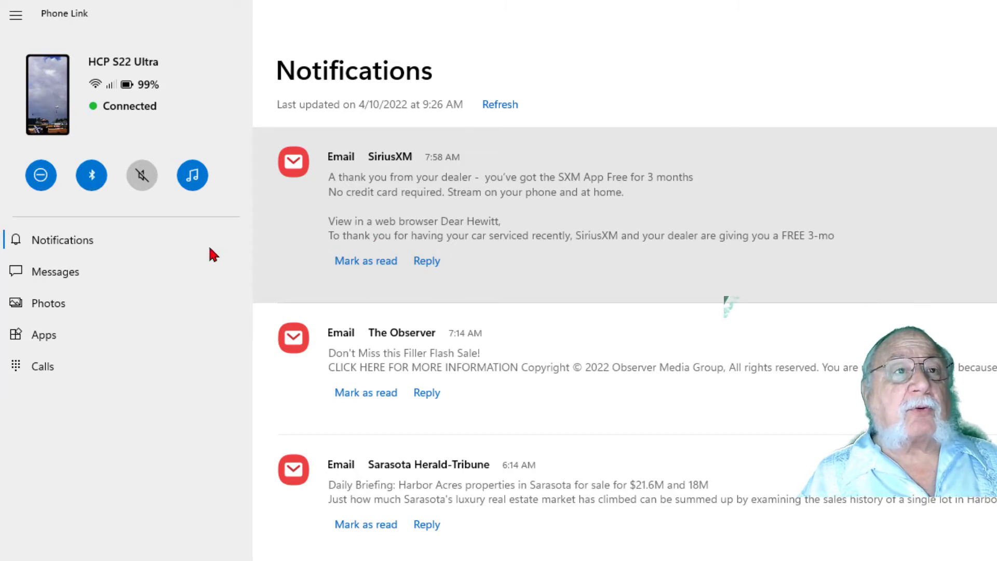
mouse_move(46, 94)
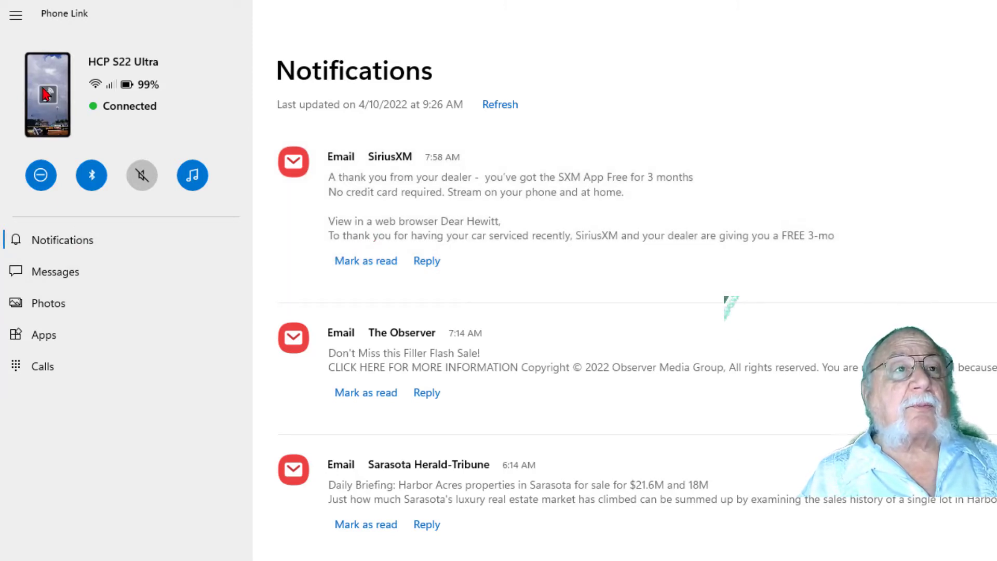
click(47, 94)
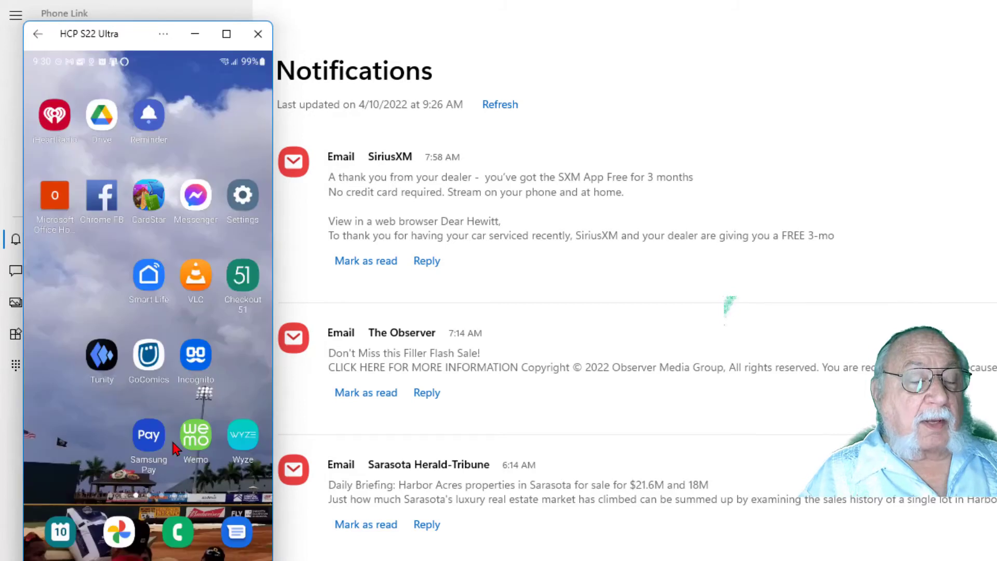
click(258, 35)
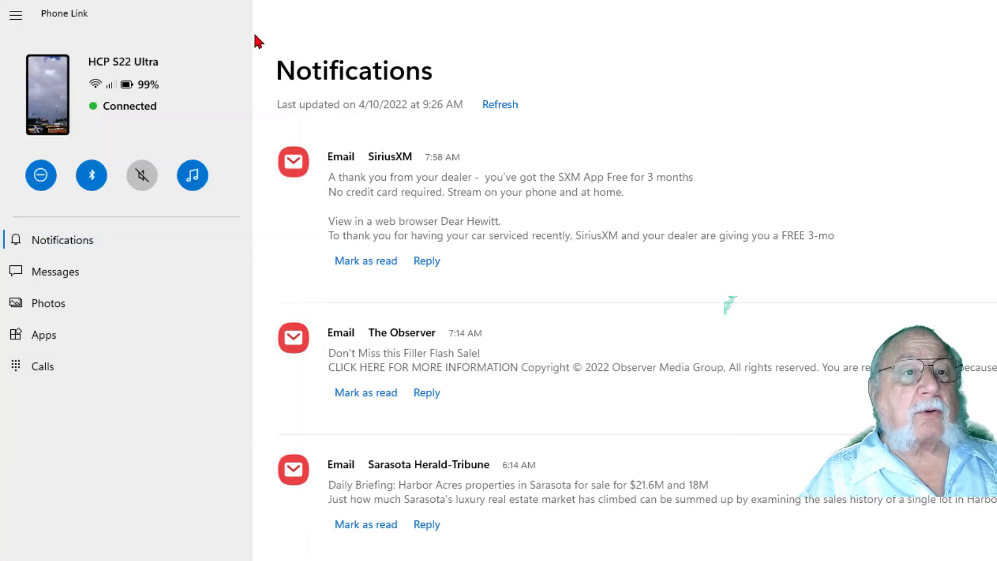
click(65, 246)
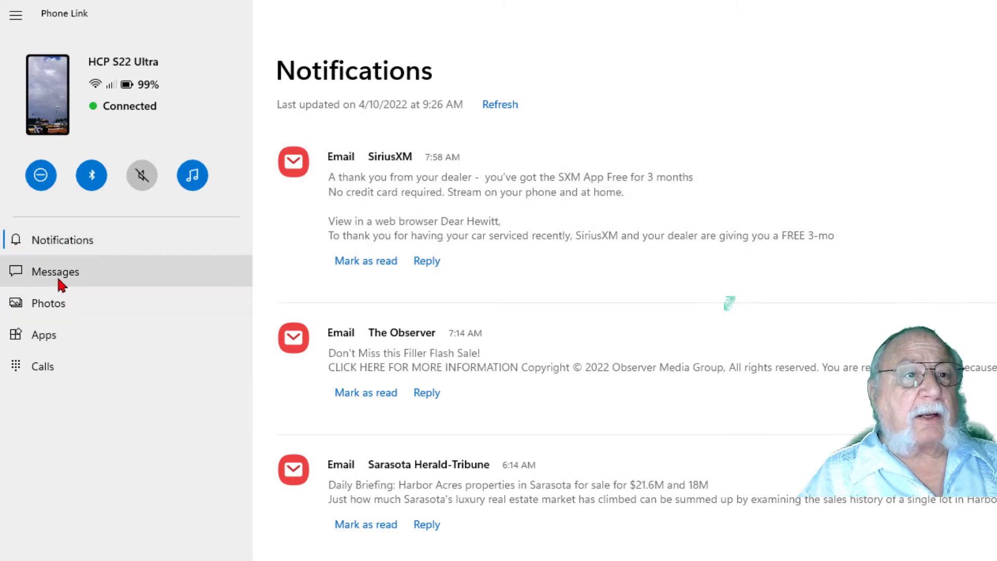
- View the phone's Messages, start a new text message, then show the Photos gallery
click(60, 278)
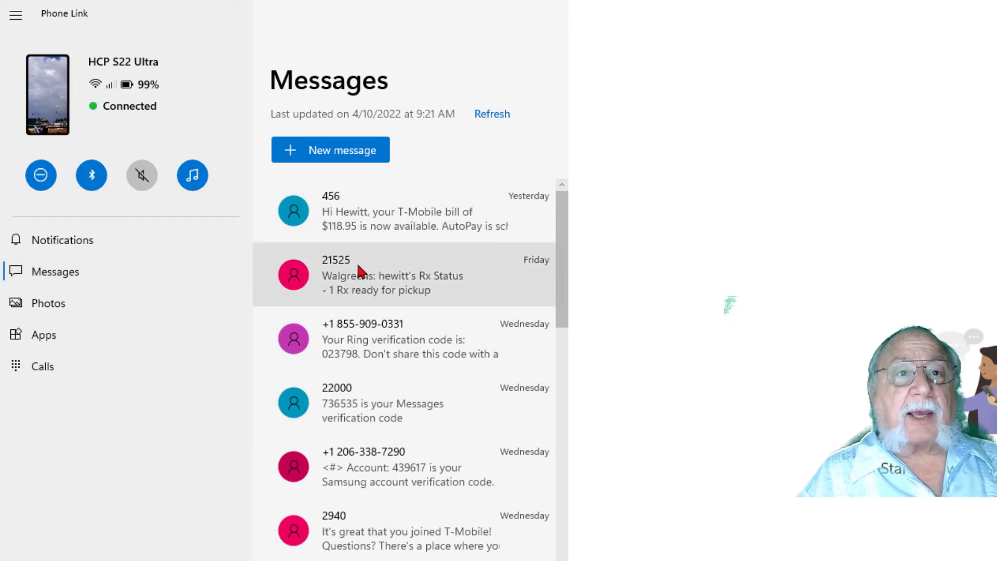
click(353, 155)
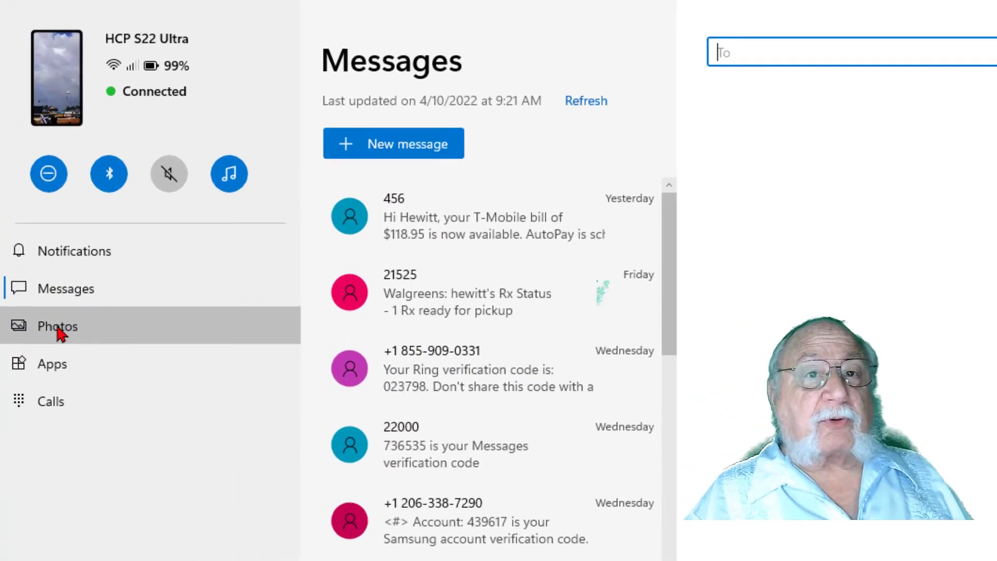
click(58, 332)
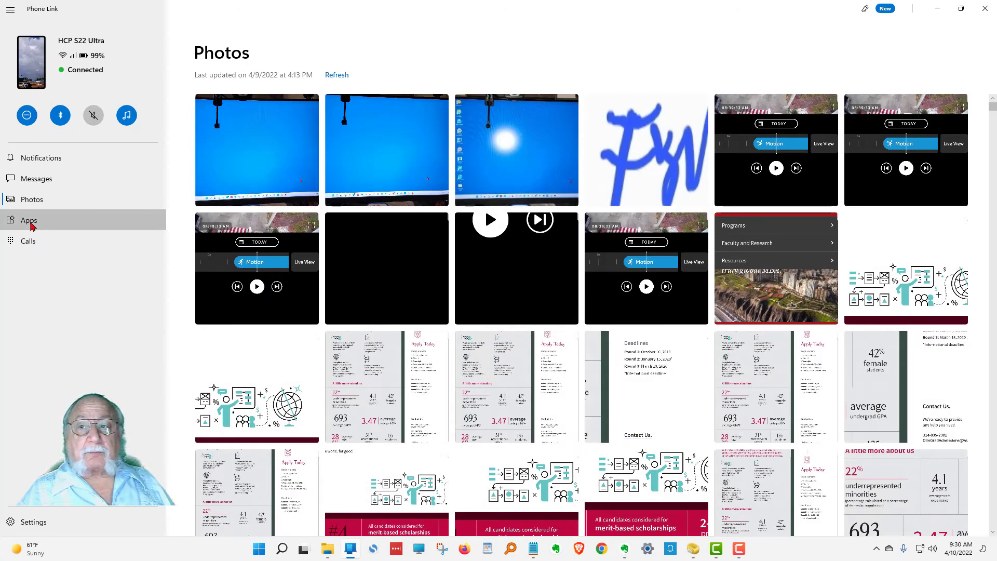
- Browse the phone's Apps list, then start connecting the phone and PC from the 'Connect your phone and PC' panel
click(29, 224)
scroll(283, 306, down, 3)
scroll(299, 353, down, 5)
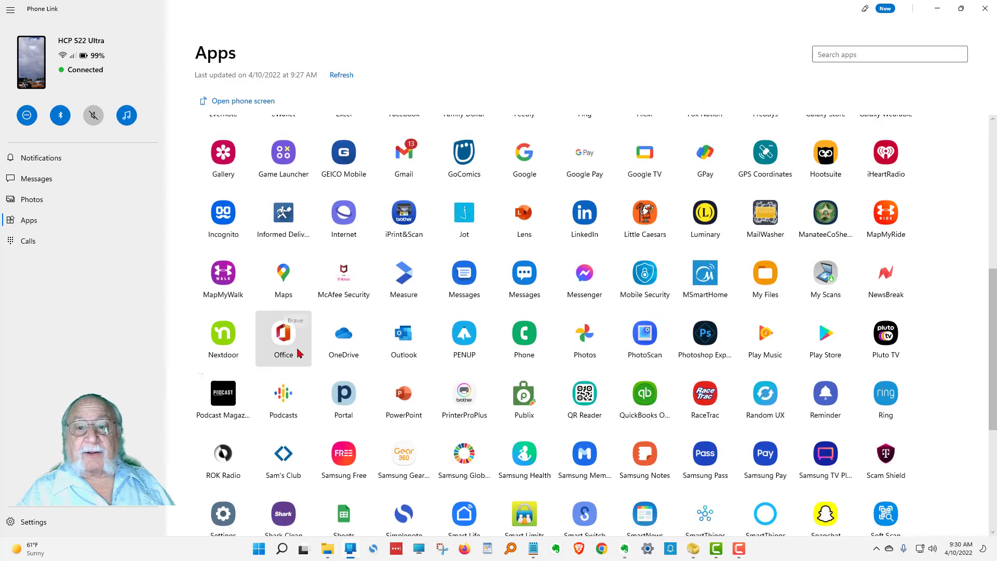
scroll(298, 353, down, 4)
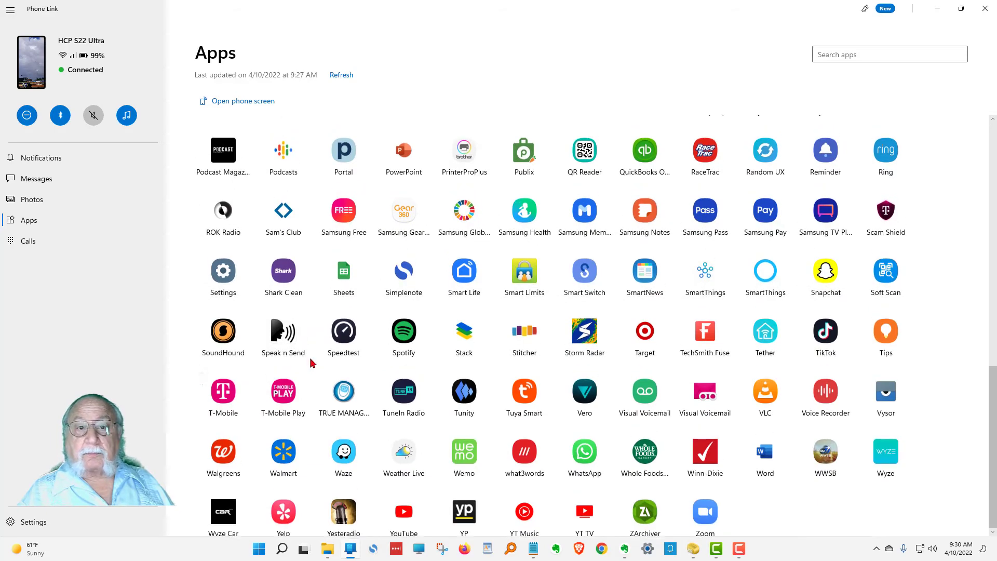
scroll(310, 362, up, 10)
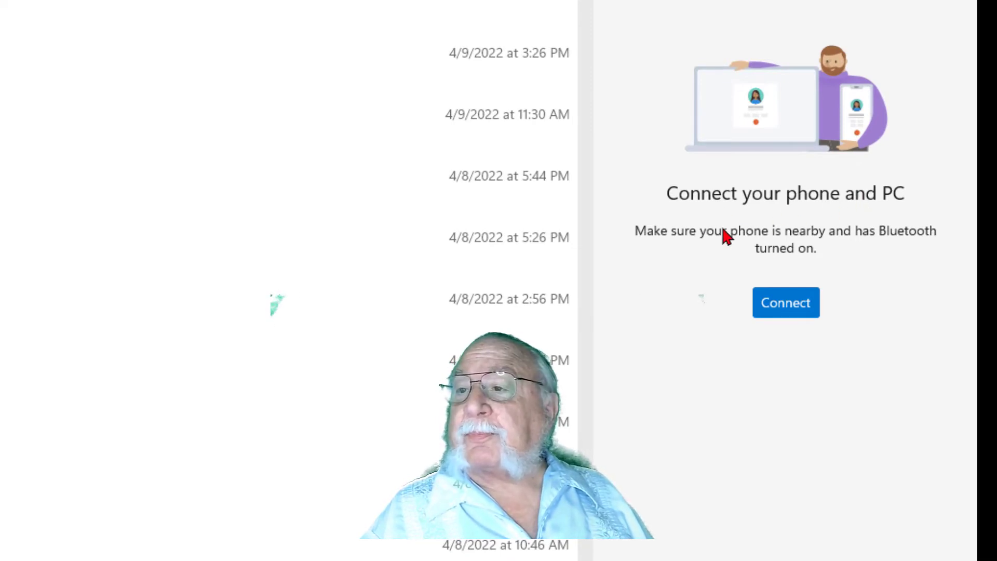
click(778, 307)
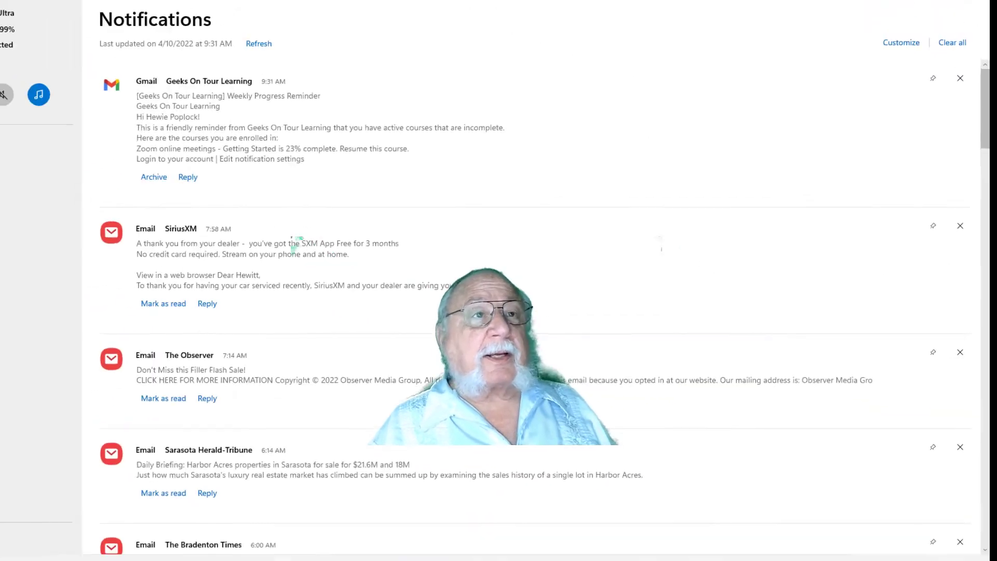
- Mirror the phone screen, swipe through the home pages, and open then close the notification shade
click(3, 62)
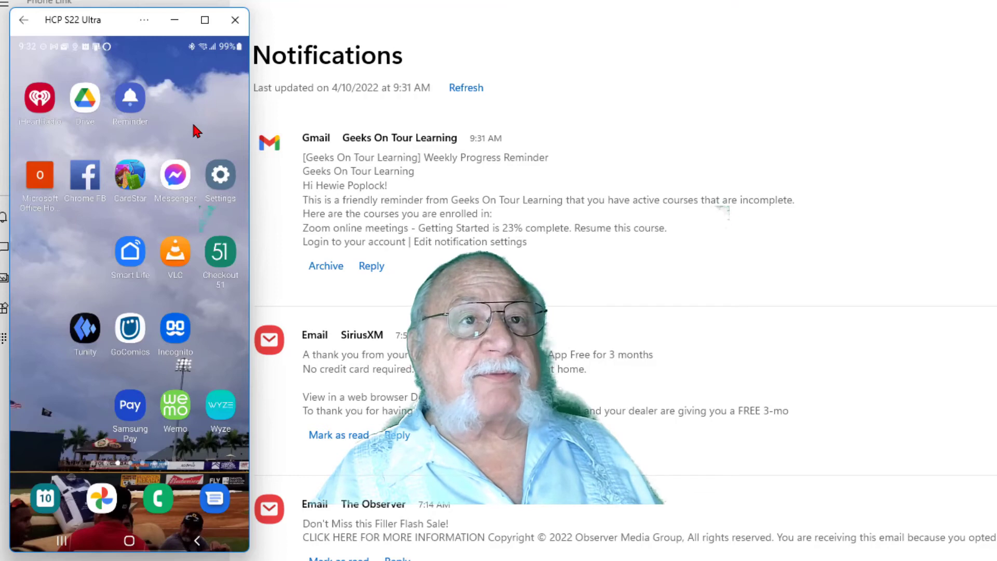
drag(192, 120, 104, 107)
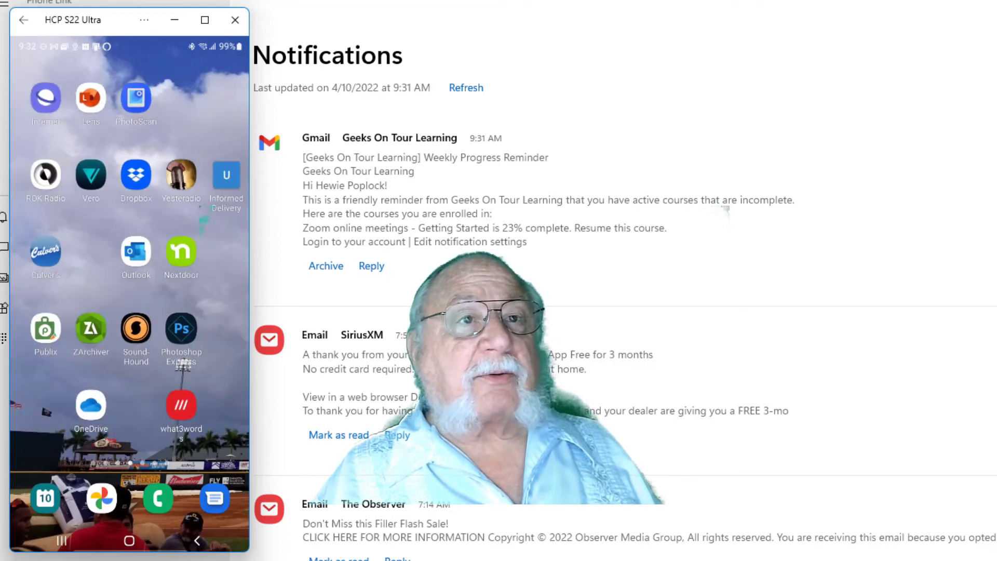
drag(232, 401, 1, 373)
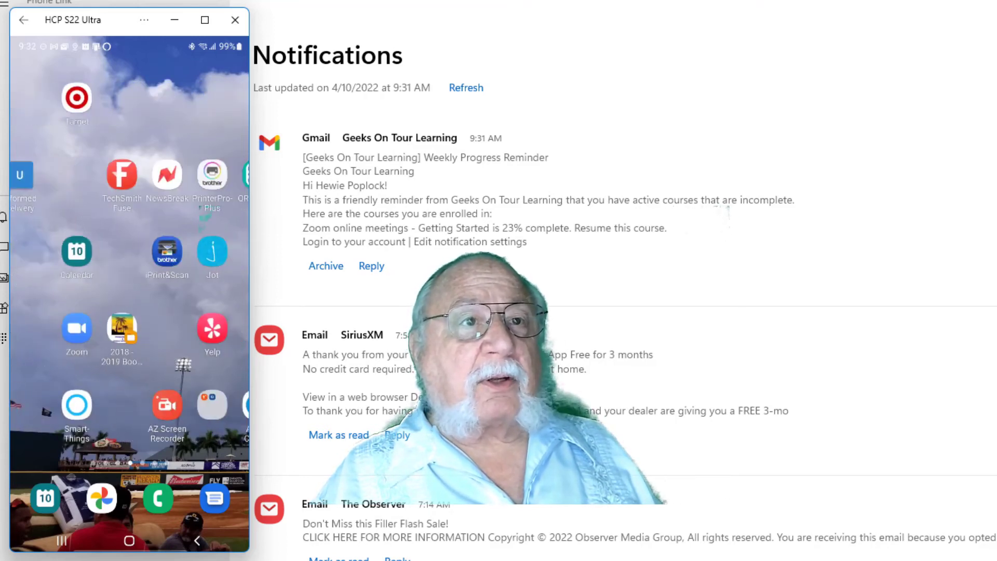
click(64, 42)
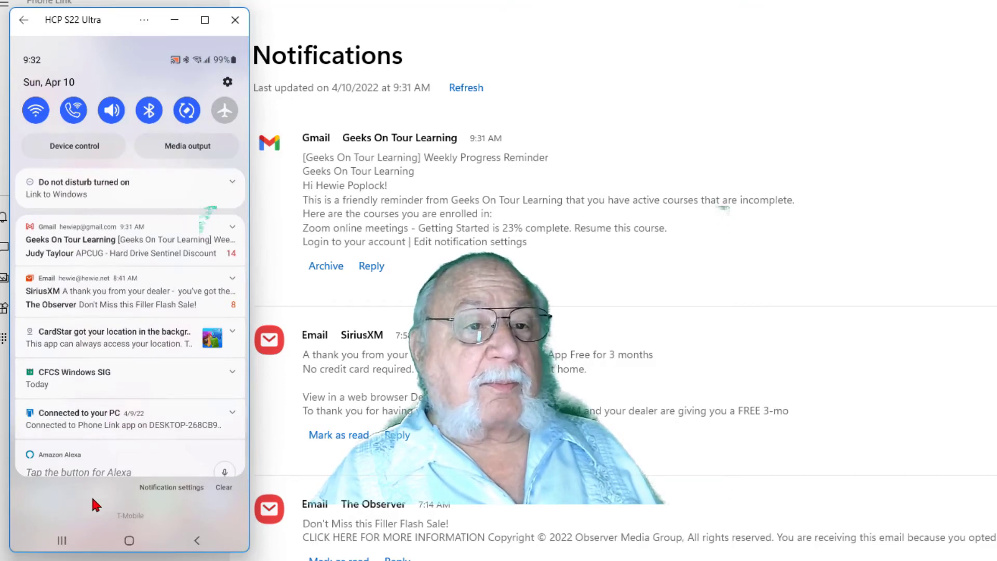
drag(91, 495, 96, 208)
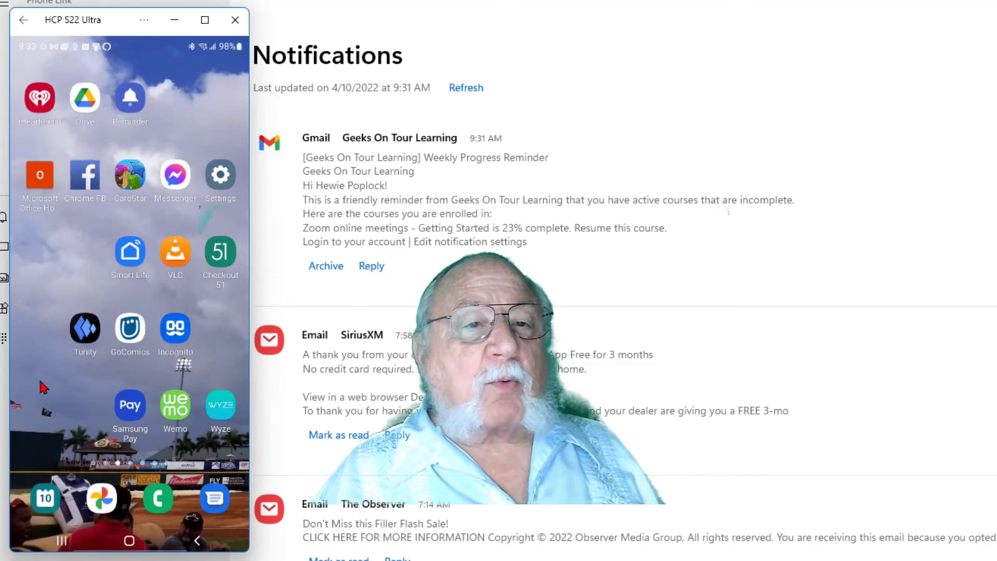
- Launch Wemo and switch Bedroom Light on, then back off
click(172, 411)
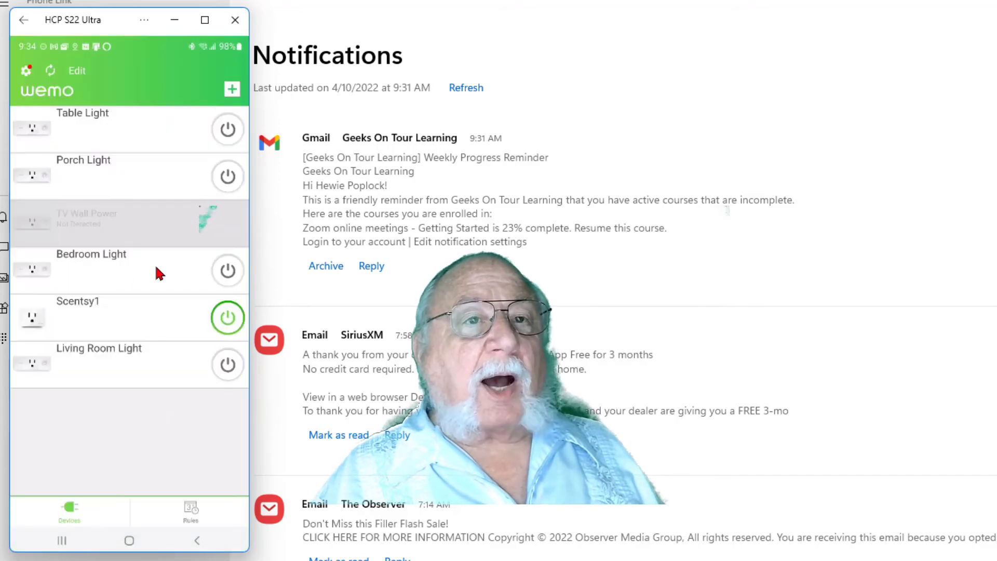
click(229, 274)
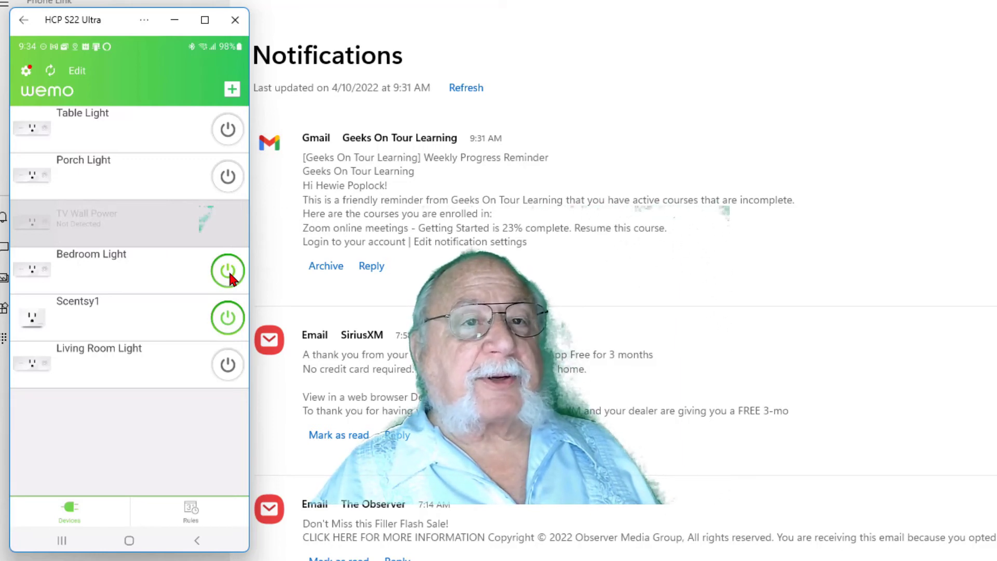
click(229, 274)
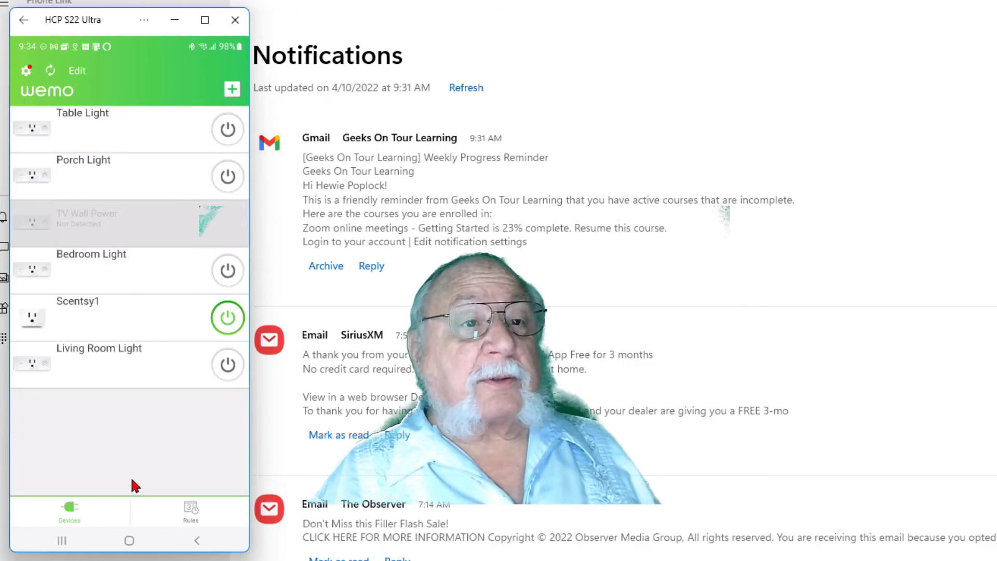
- Close the phone mirror and review the Features settings down to the Photos, Apps and Calls toggles
click(235, 21)
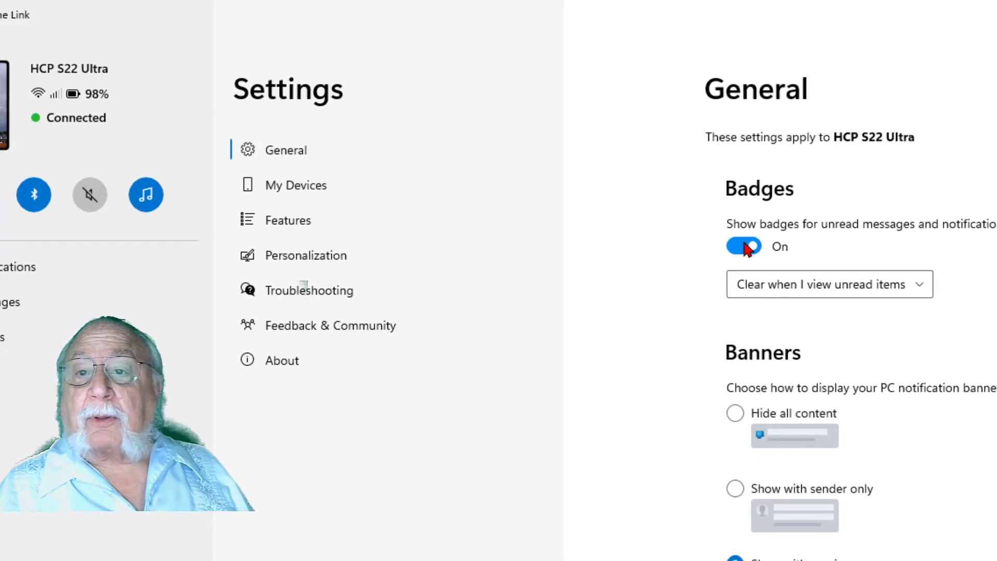
click(306, 255)
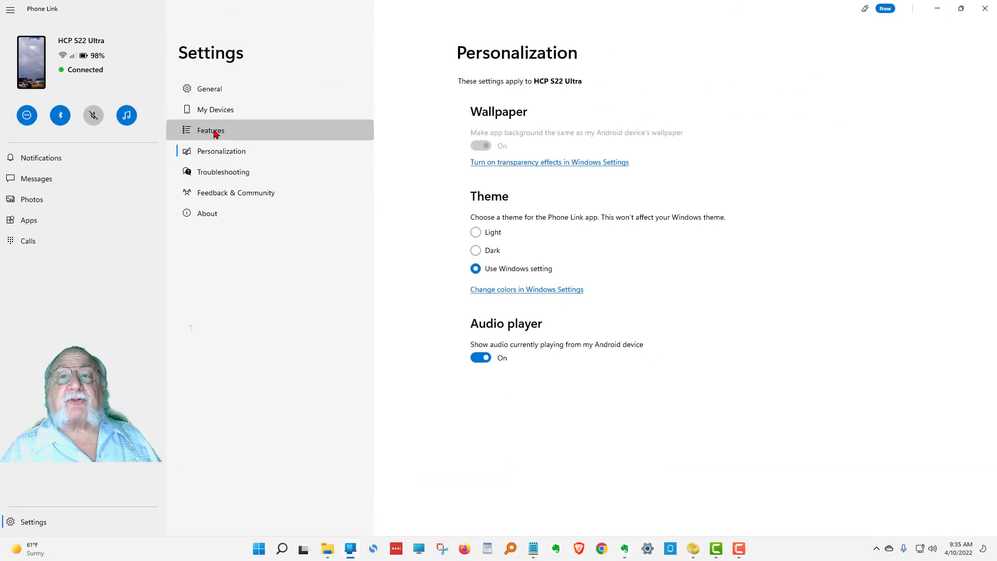
click(215, 134)
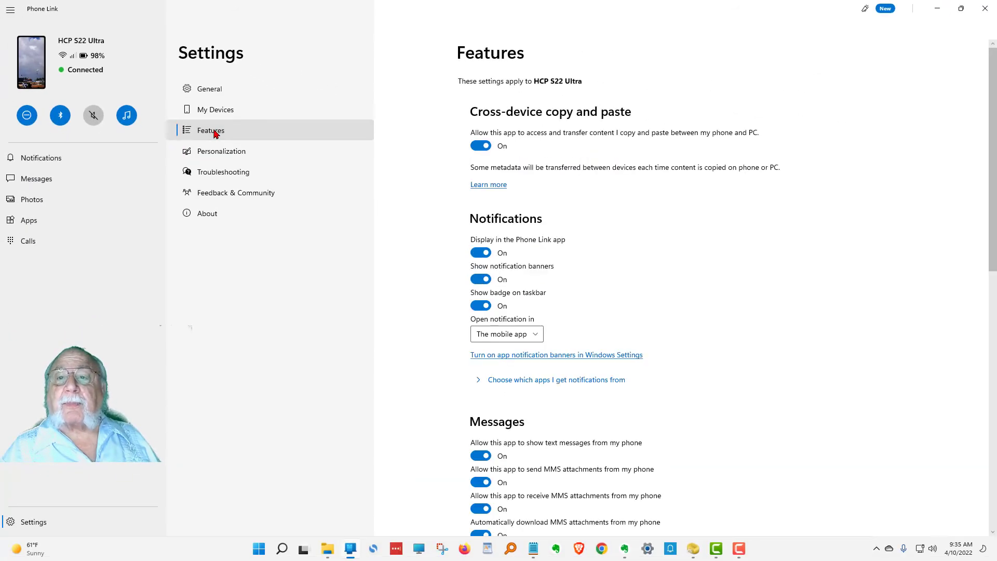
scroll(668, 311, down, 1)
scroll(668, 312, down, 10)
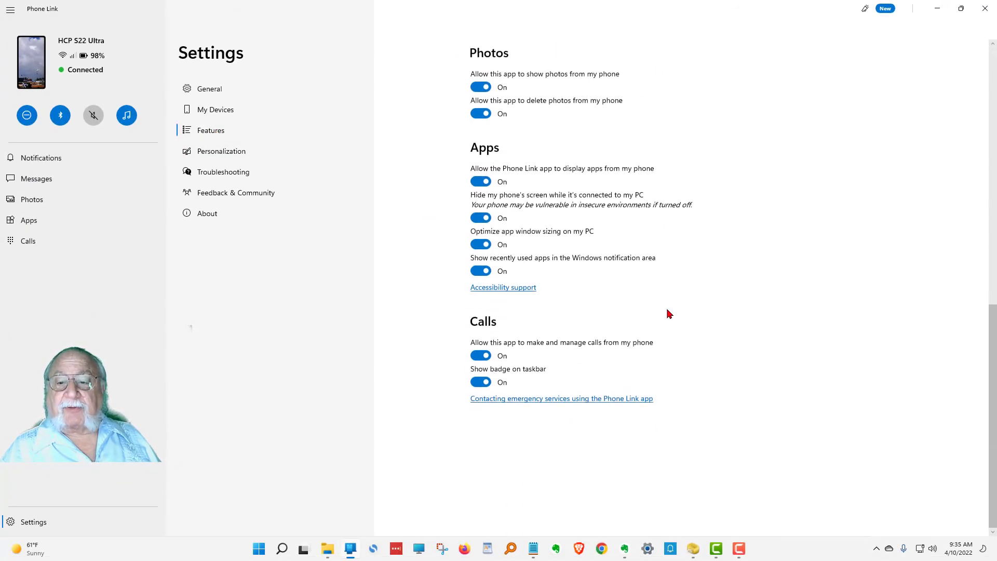
scroll(701, 365, up, 9)
scroll(701, 366, up, 2)
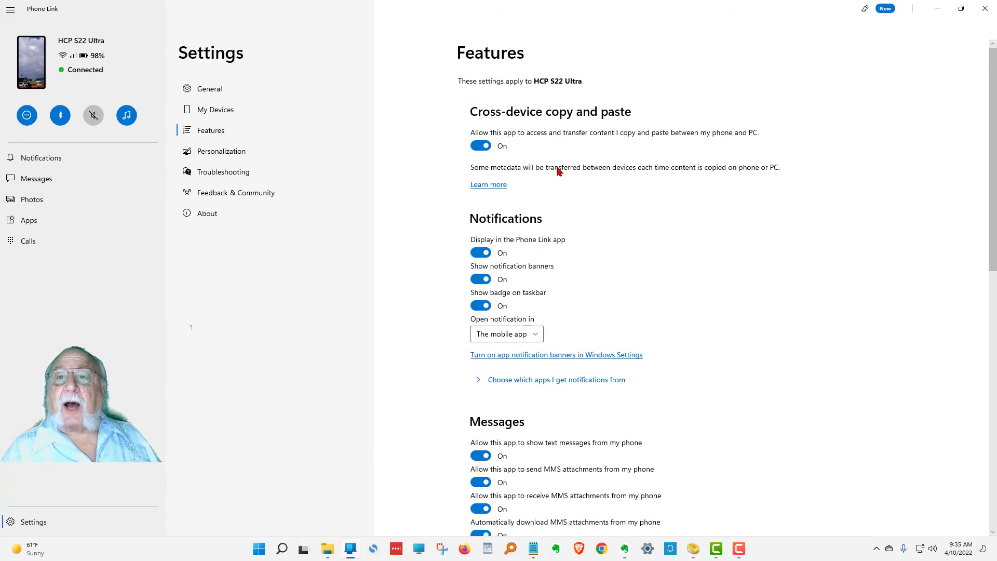
scroll(577, 257, down, 9)
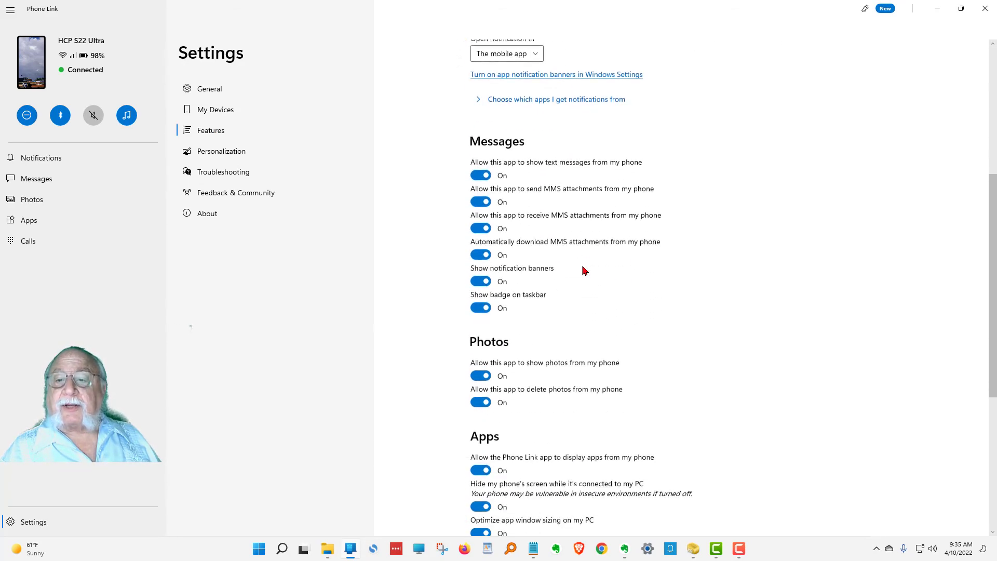
scroll(635, 317, down, 3)
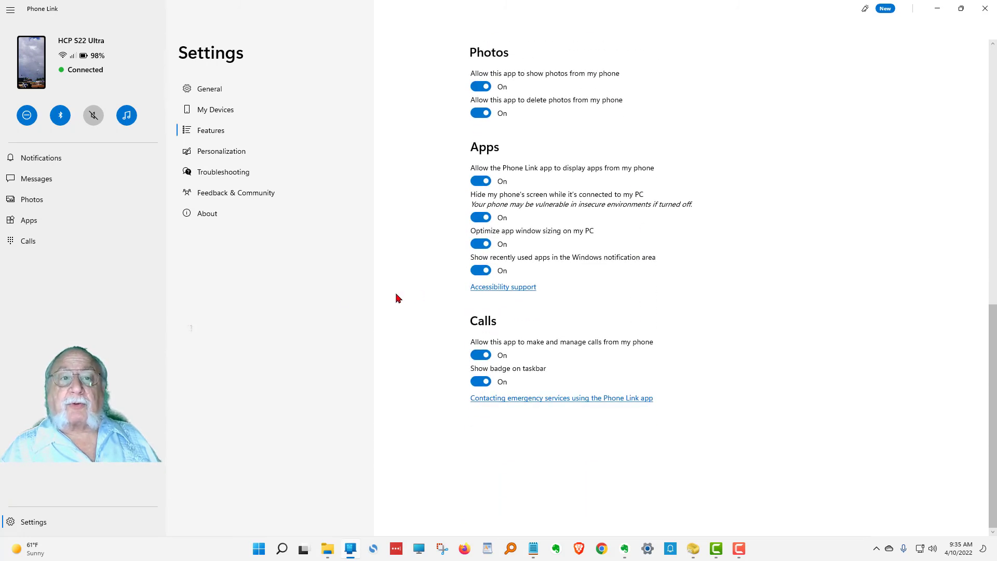